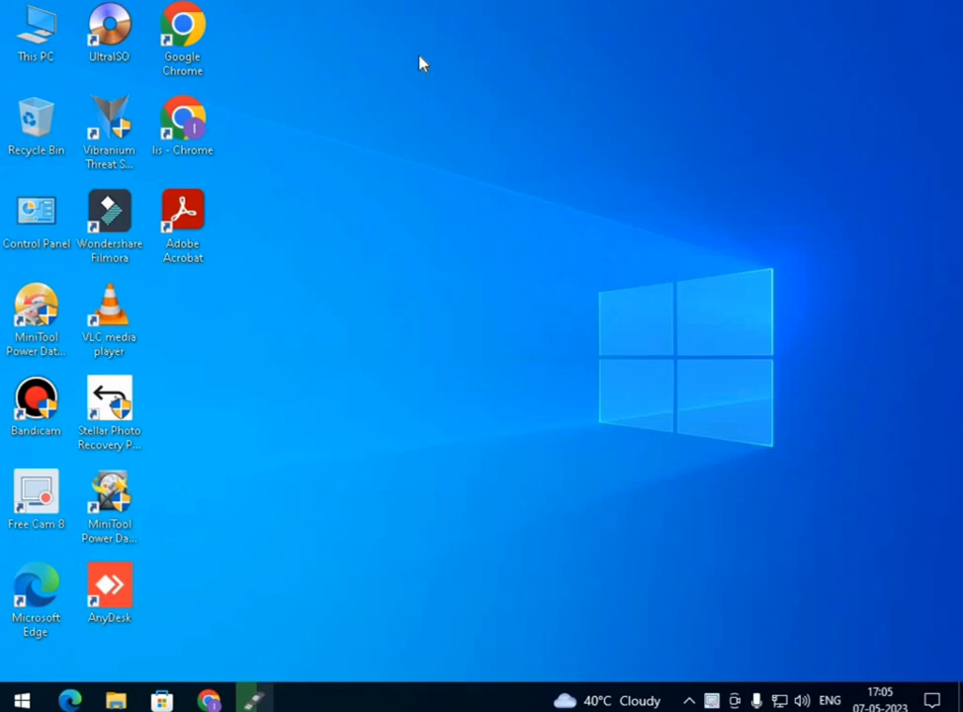
Open This PC in a maximized window and check the blank disc in DVD RW Drive (D:).
{"action": "double_click", "coordinate": [34, 38]}
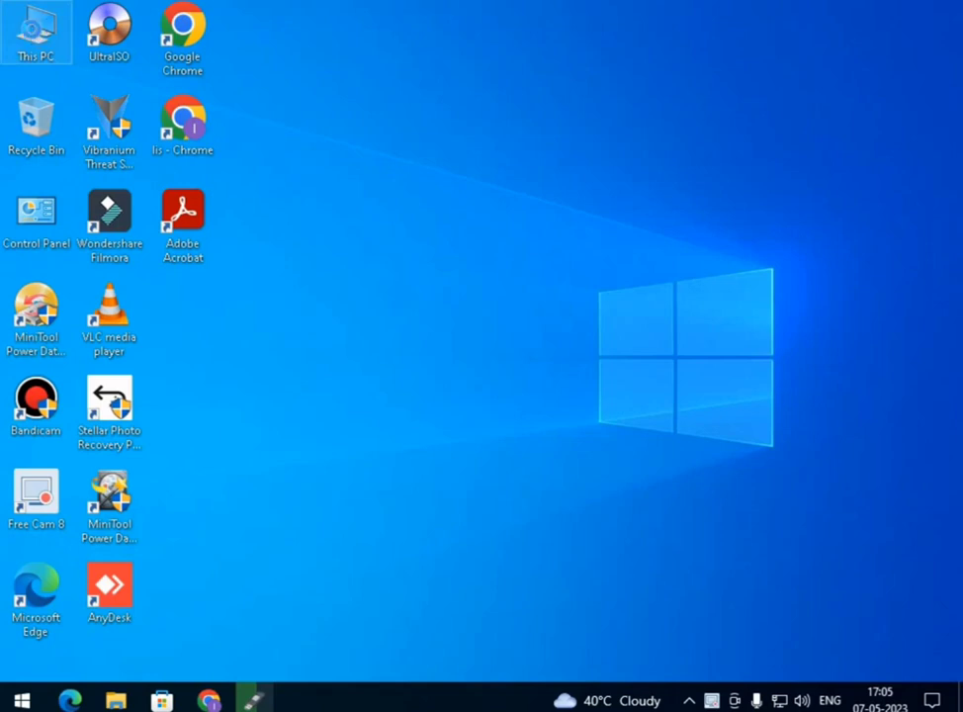
{"action": "key", "text": "super+Down"}
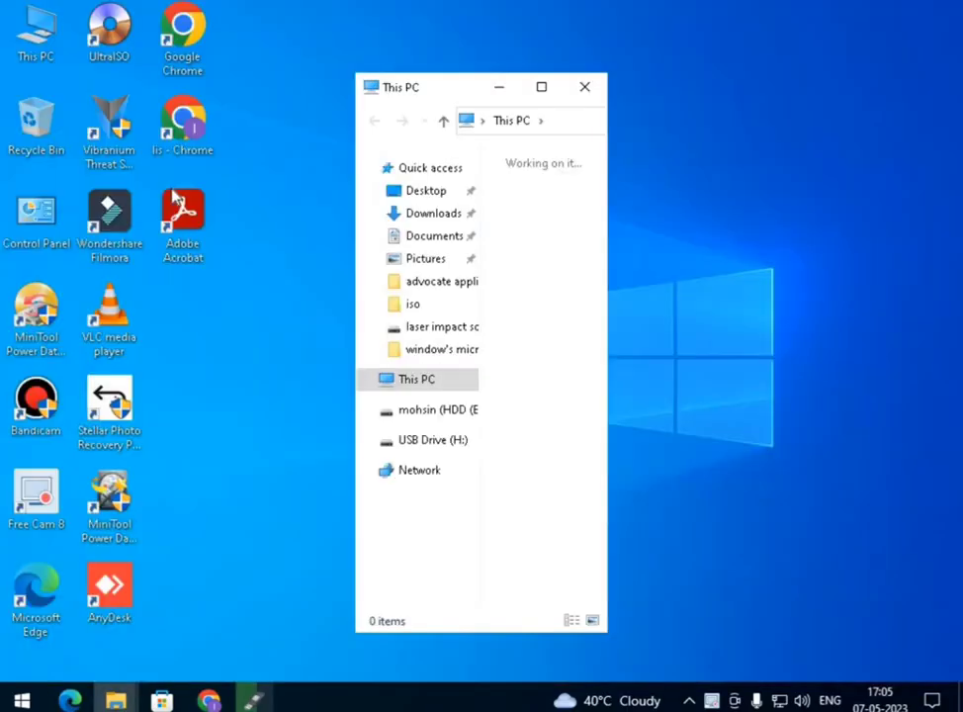
{"action": "left_click", "coordinate": [545, 93]}
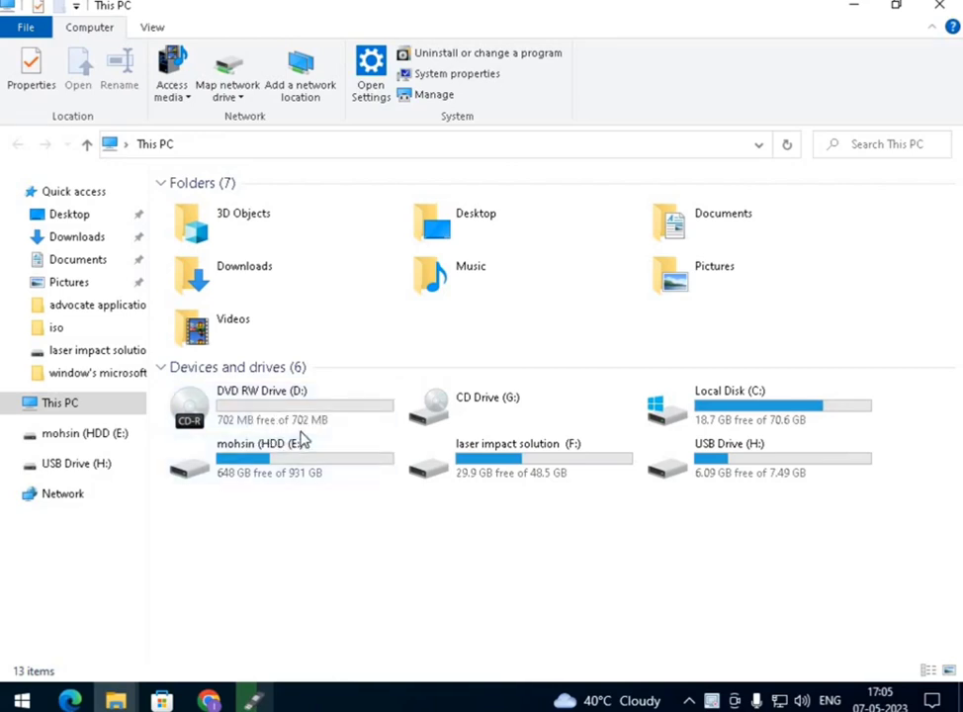
{"action": "left_click", "coordinate": [255, 395]}
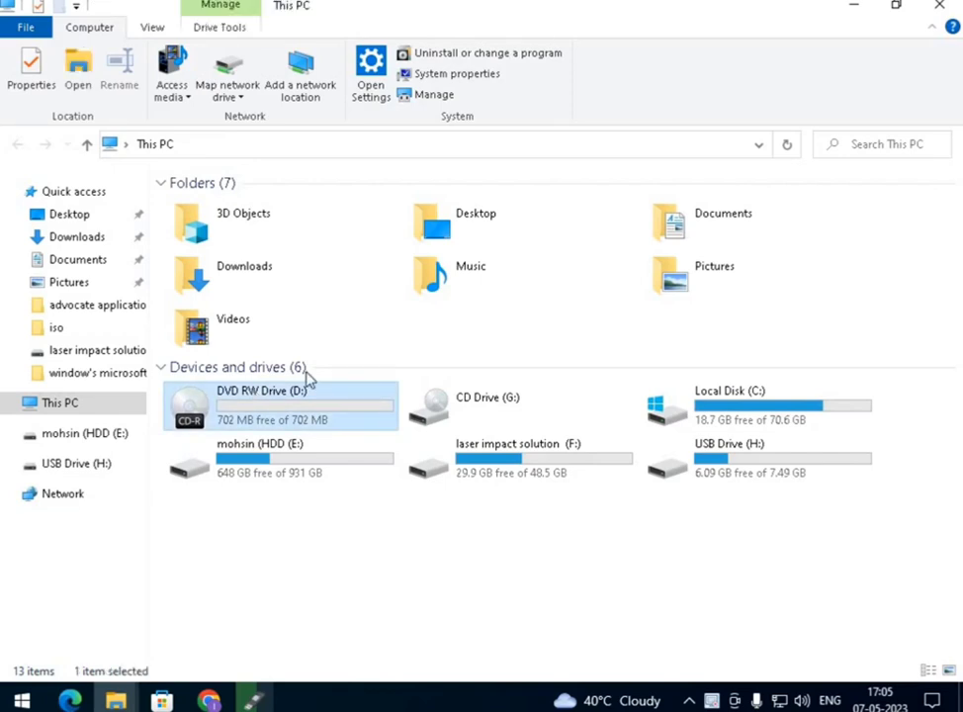
Check the combined size of vedio 1 and vedio 2 in the Downloads folder through their properties, and minimize the window.
{"action": "double_click", "coordinate": [227, 271]}
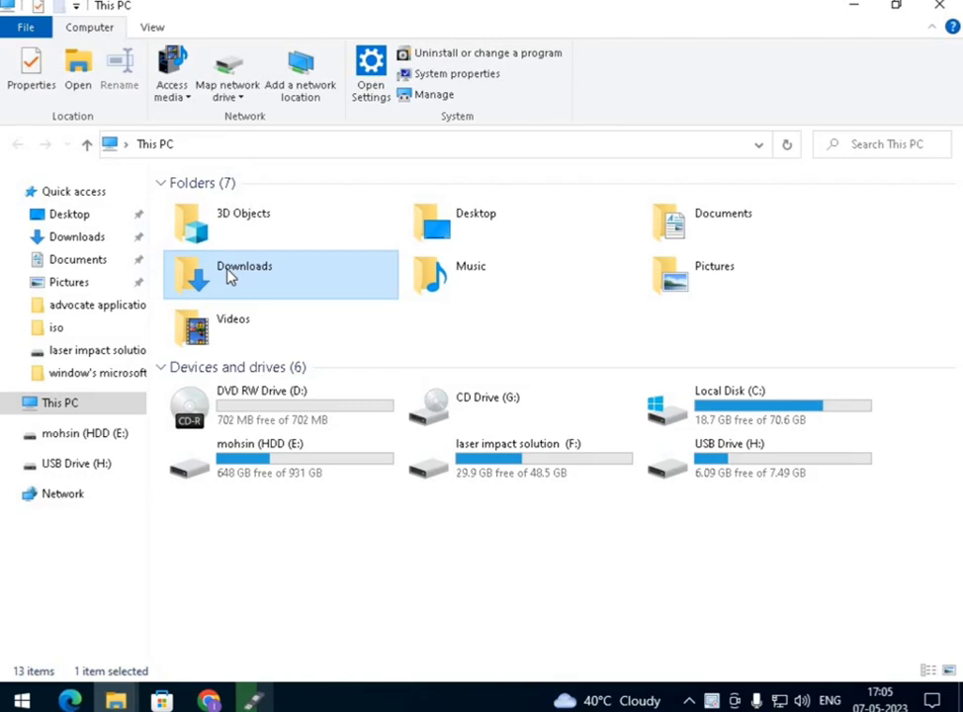
{"action": "double_click", "coordinate": [227, 275]}
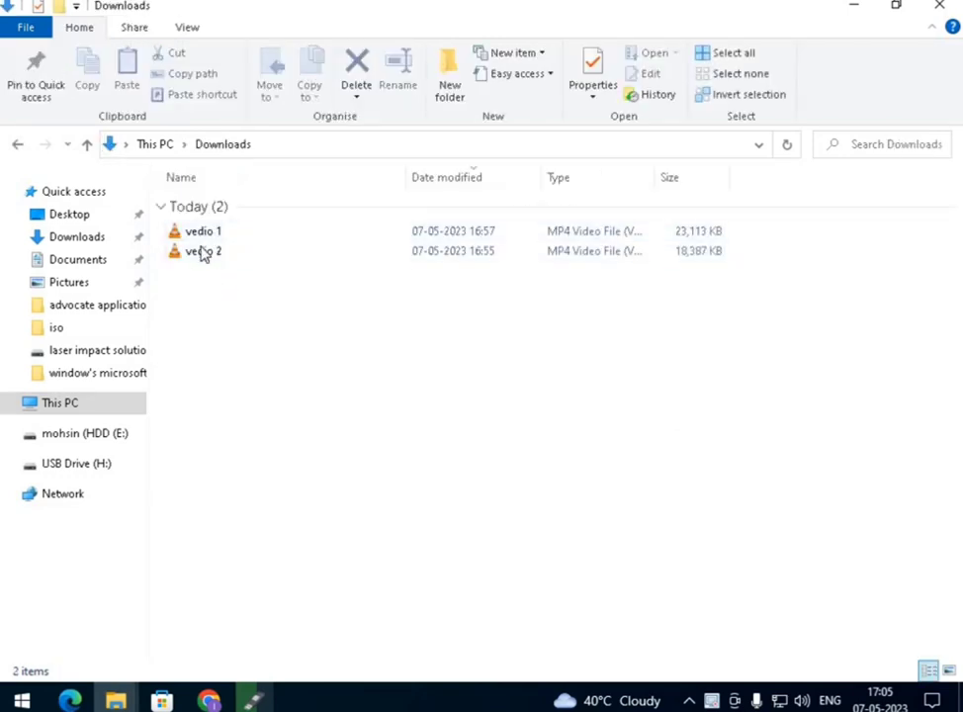
{"action": "left_click", "coordinate": [205, 251]}
{"action": "left_click", "coordinate": [194, 232], "text": "ctrl"}
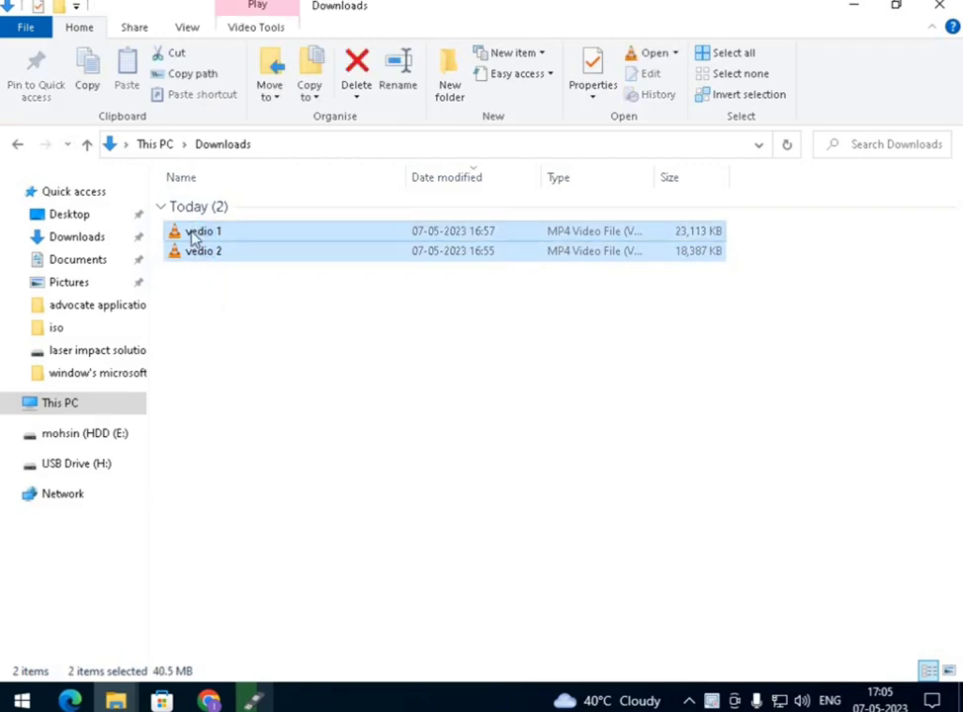
{"action": "right_click", "coordinate": [192, 234]}
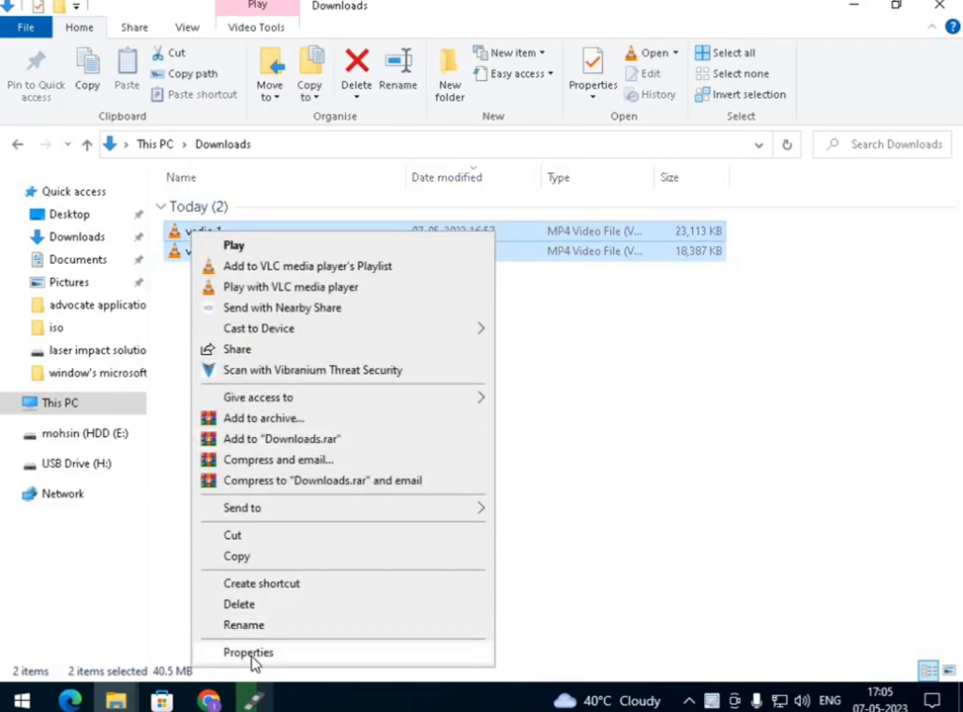
{"action": "left_click", "coordinate": [252, 655]}
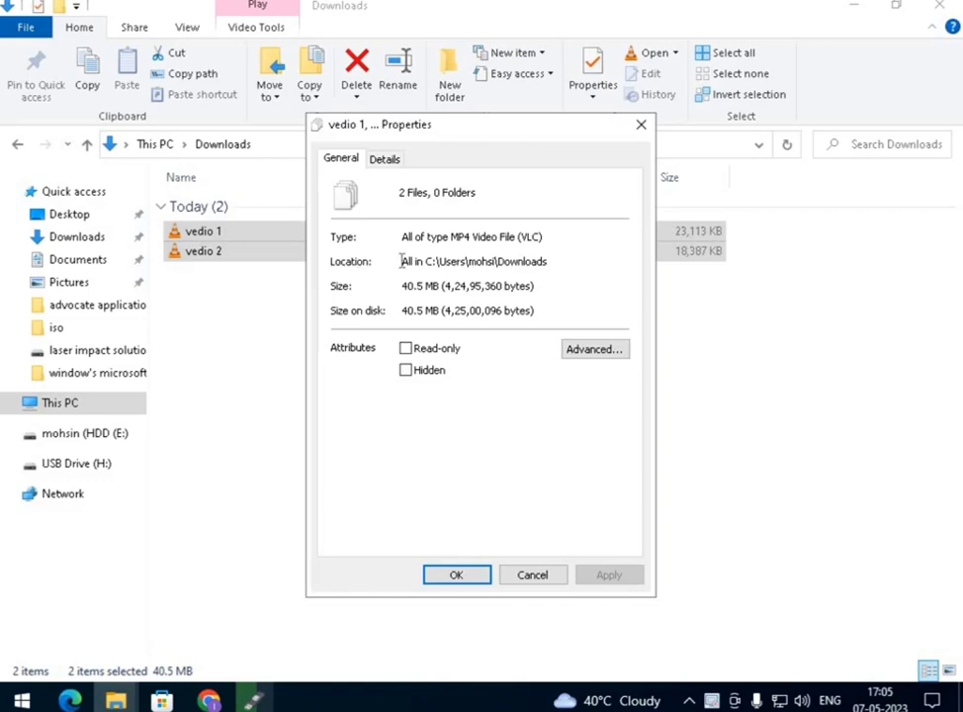
{"action": "left_click_drag", "start_coordinate": [402, 295], "coordinate": [445, 294]}
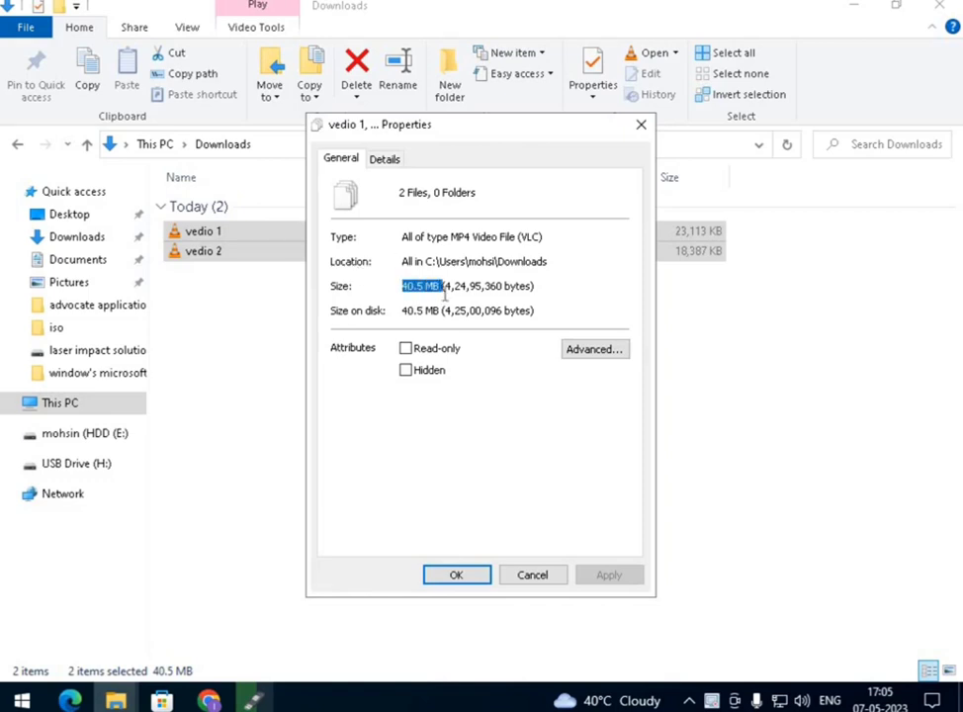
{"action": "left_click", "coordinate": [456, 574]}
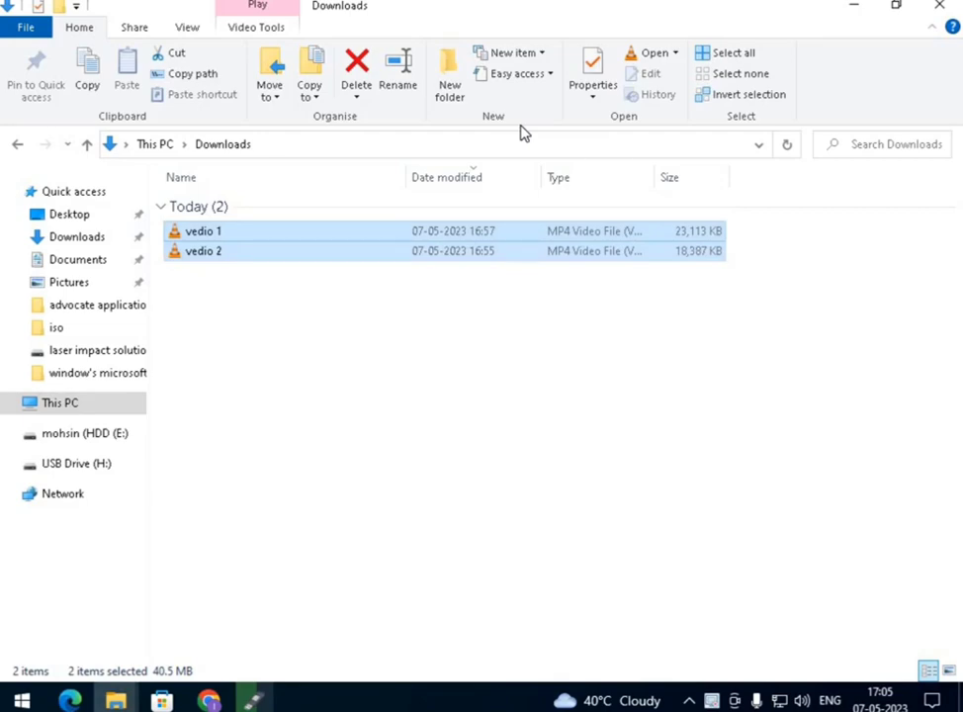
{"action": "left_click", "coordinate": [853, 5]}
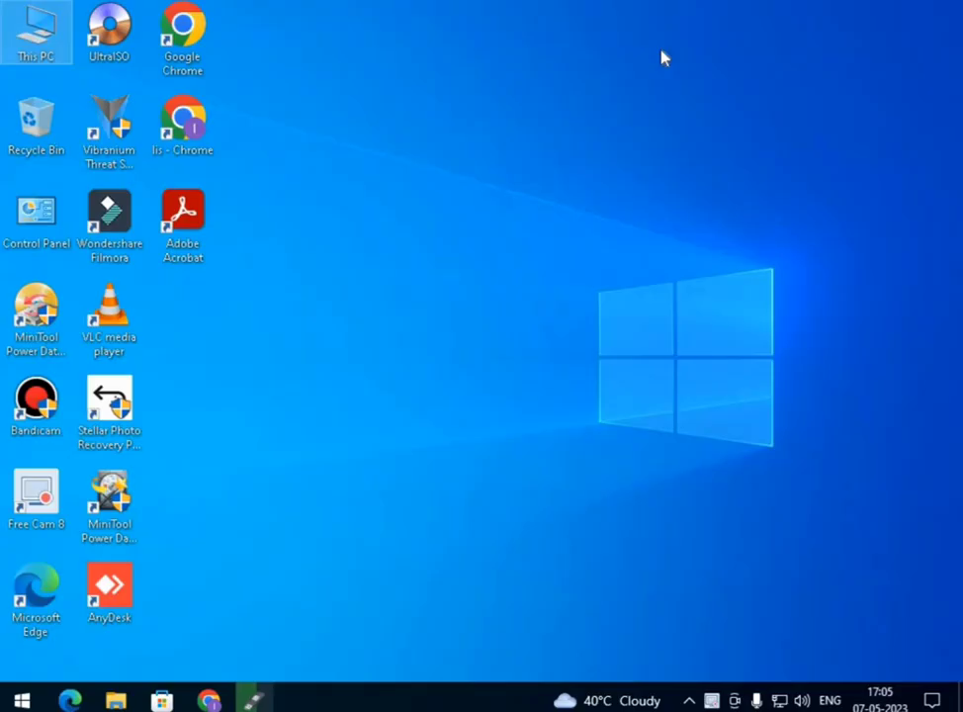
Start UltraISO in trial mode and add vedio 1 and vedio 2 from the Downloads folder to the disc image.
{"action": "double_click", "coordinate": [112, 45]}
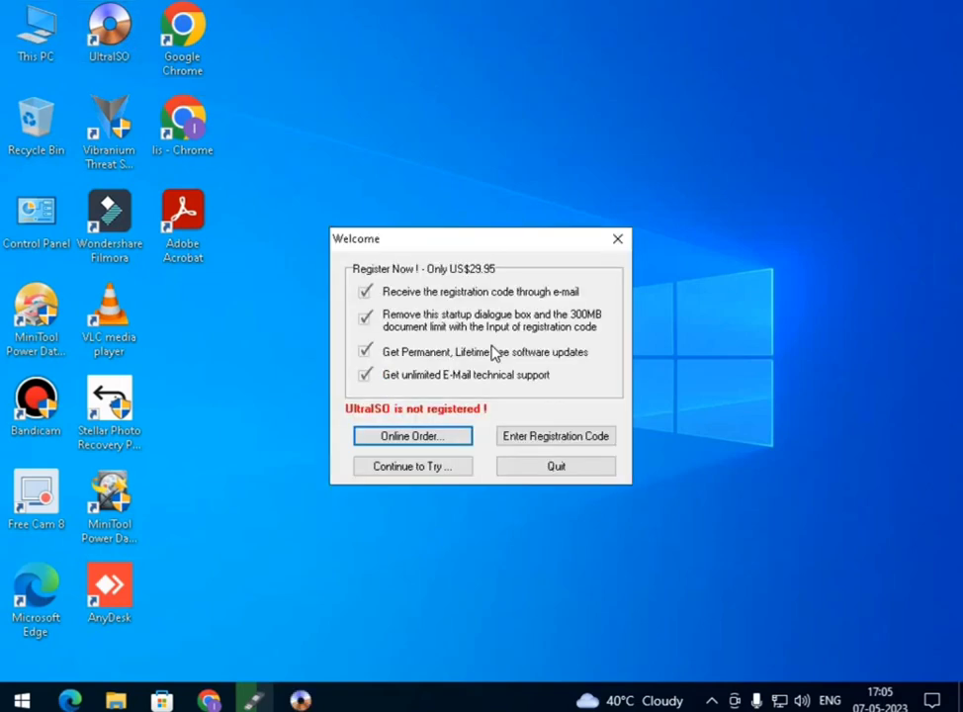
{"action": "left_click", "coordinate": [393, 465]}
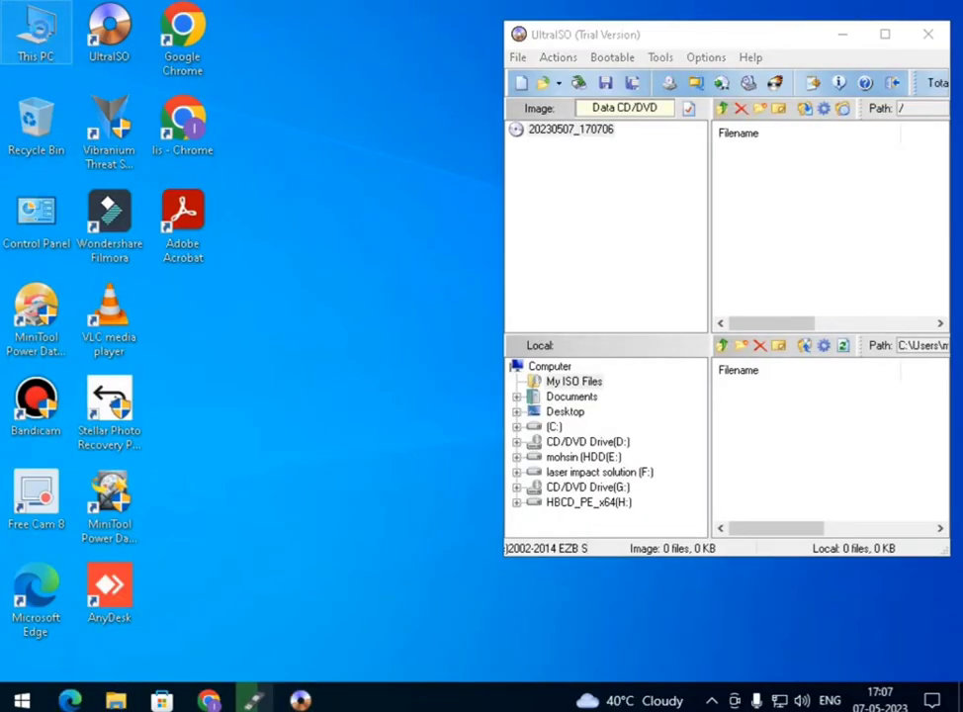
{"action": "double_click", "coordinate": [36, 30]}
{"action": "left_click_drag", "start_coordinate": [445, 94], "coordinate": [144, 75]}
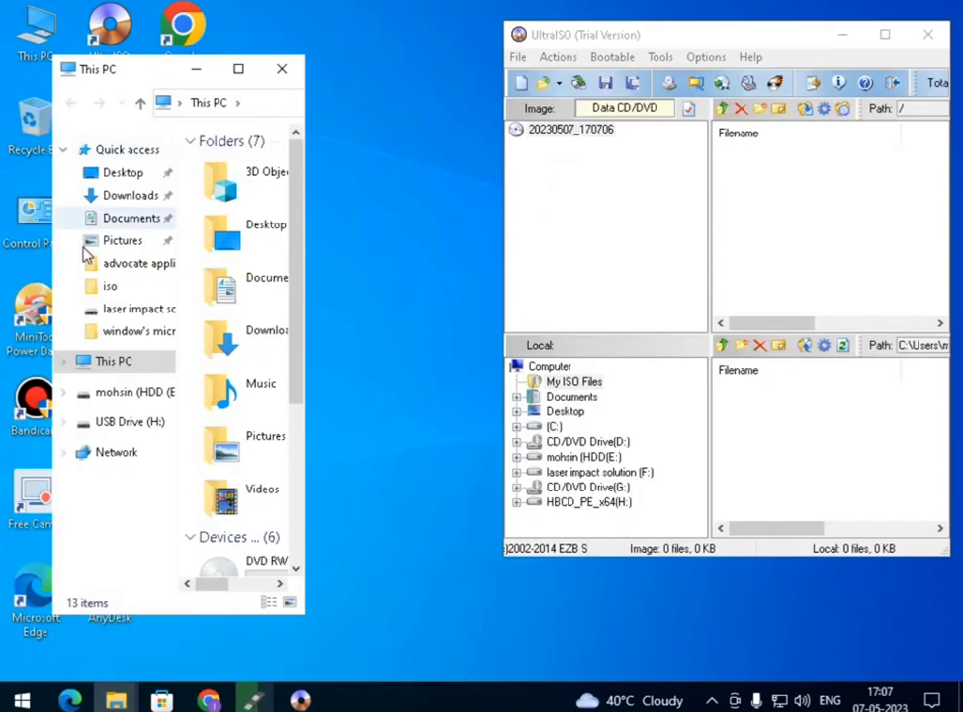
{"action": "left_click", "coordinate": [128, 197]}
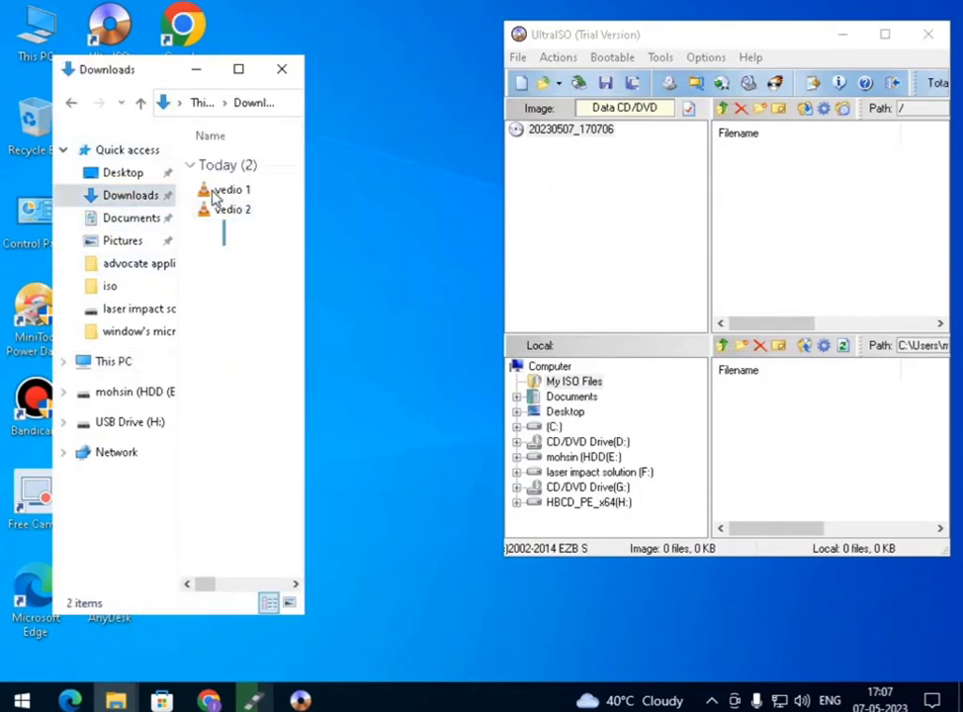
{"action": "left_click_drag", "start_coordinate": [213, 198], "coordinate": [791, 208]}
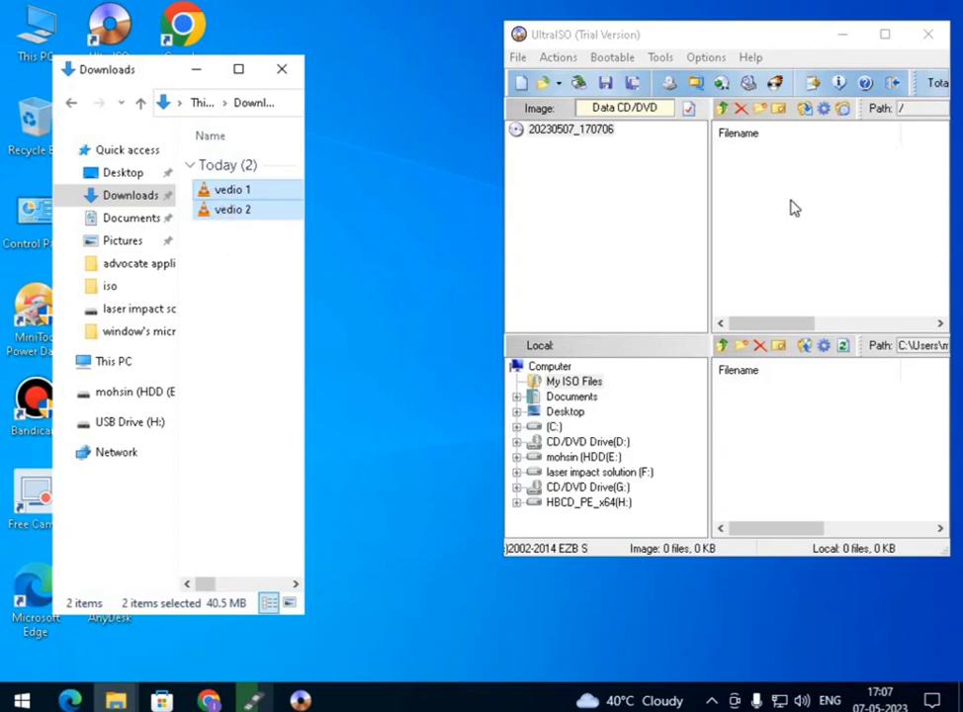
{"action": "left_click", "coordinate": [884, 34]}
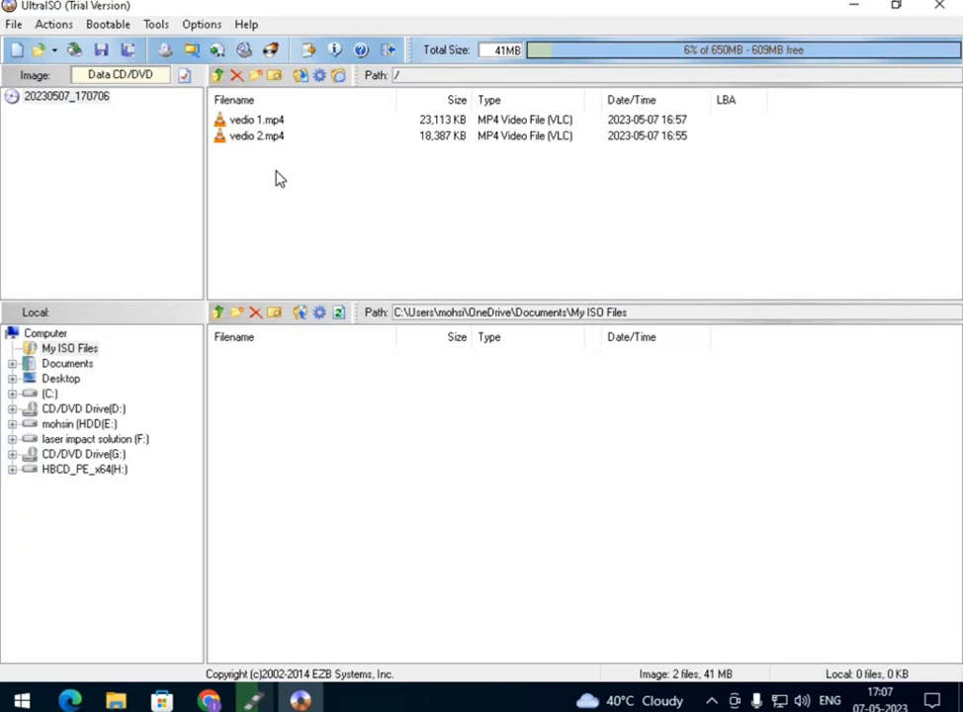
Burn the image to the disc in recorder D: at Maximum write speed and close the burn dialog on completion.
{"action": "left_click", "coordinate": [156, 26]}
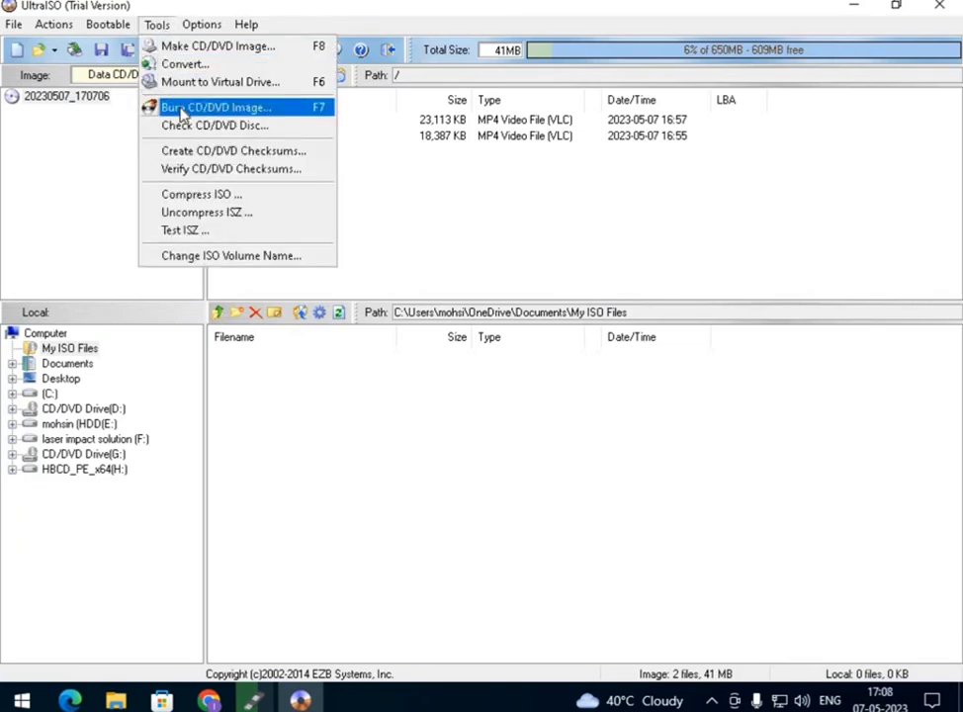
{"action": "left_click", "coordinate": [243, 108]}
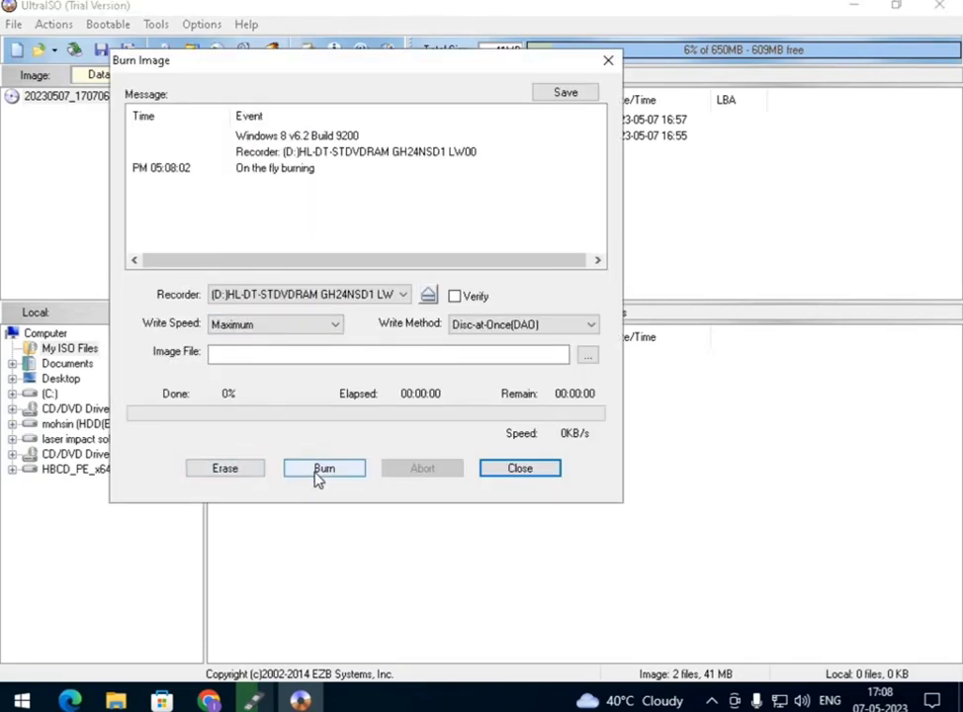
{"action": "left_click", "coordinate": [274, 333]}
{"action": "left_click", "coordinate": [275, 334]}
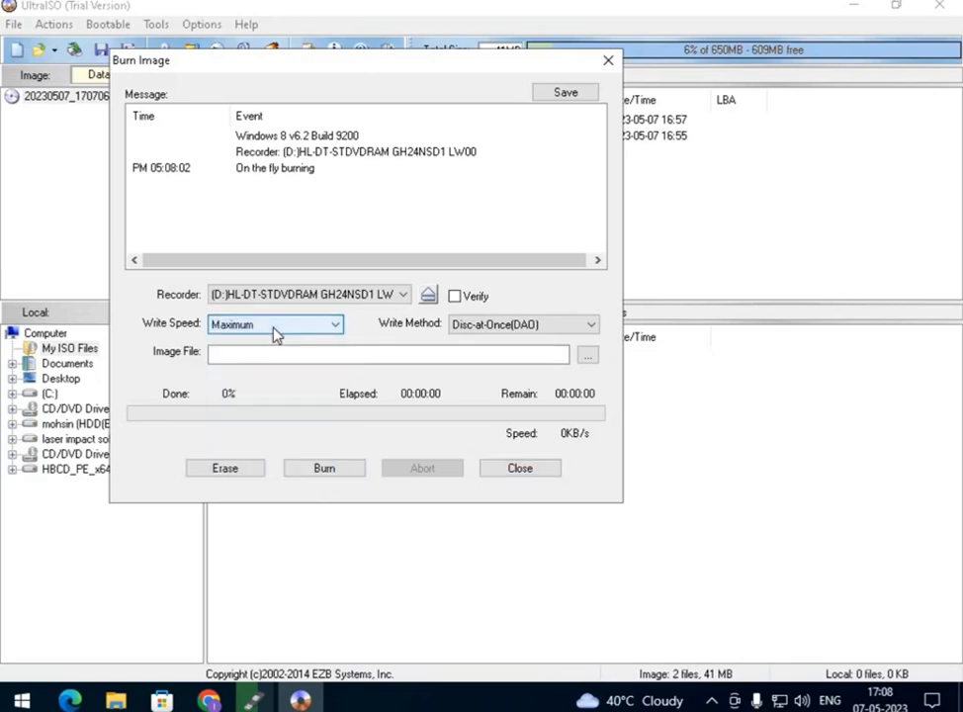
{"action": "left_click", "coordinate": [323, 467]}
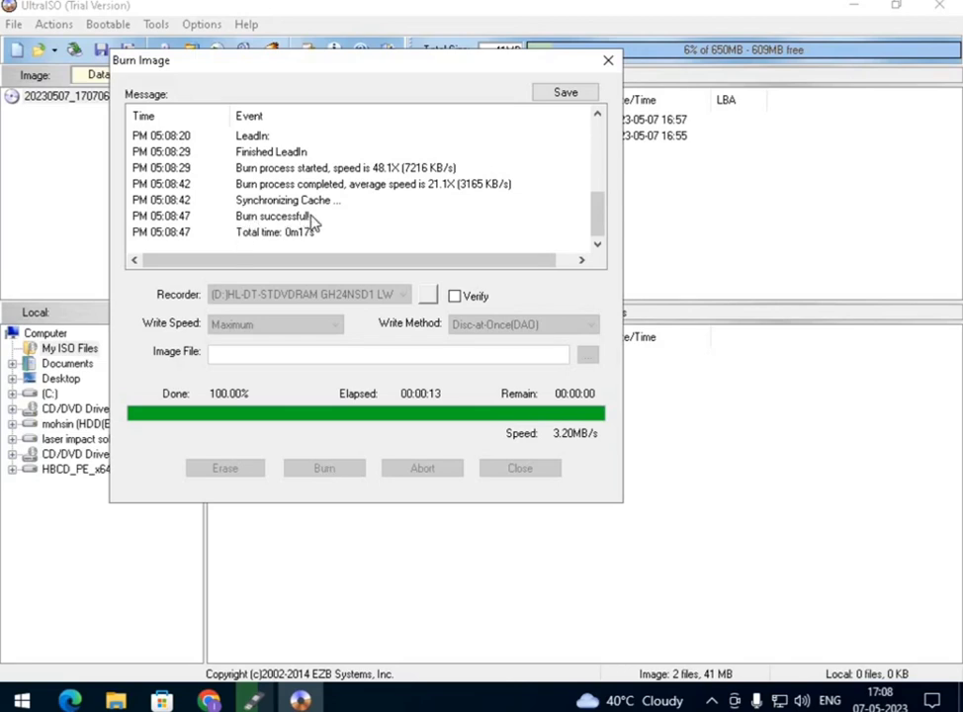
{"action": "left_click", "coordinate": [520, 468]}
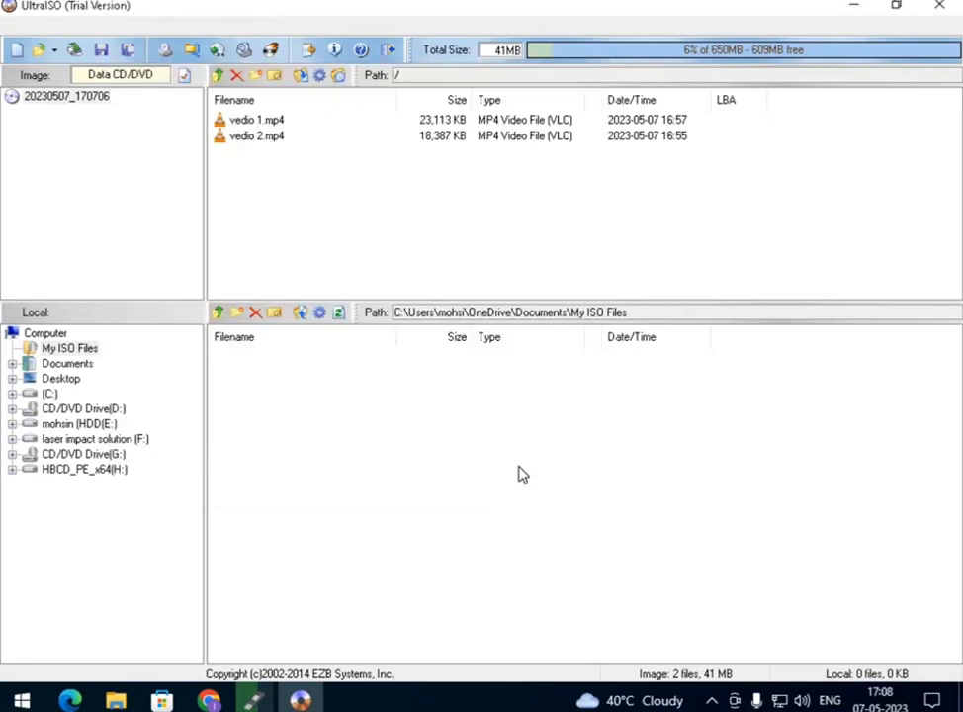
Close UltraISO without saving the image, and close the Downloads window.
{"action": "left_click", "coordinate": [938, 6]}
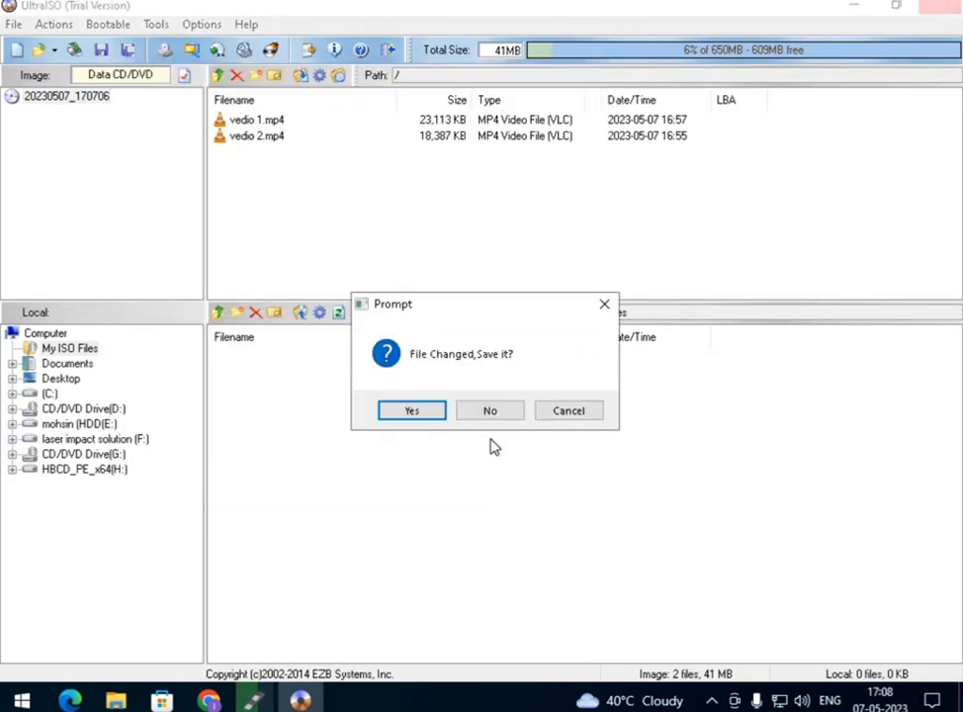
{"action": "left_click", "coordinate": [481, 414]}
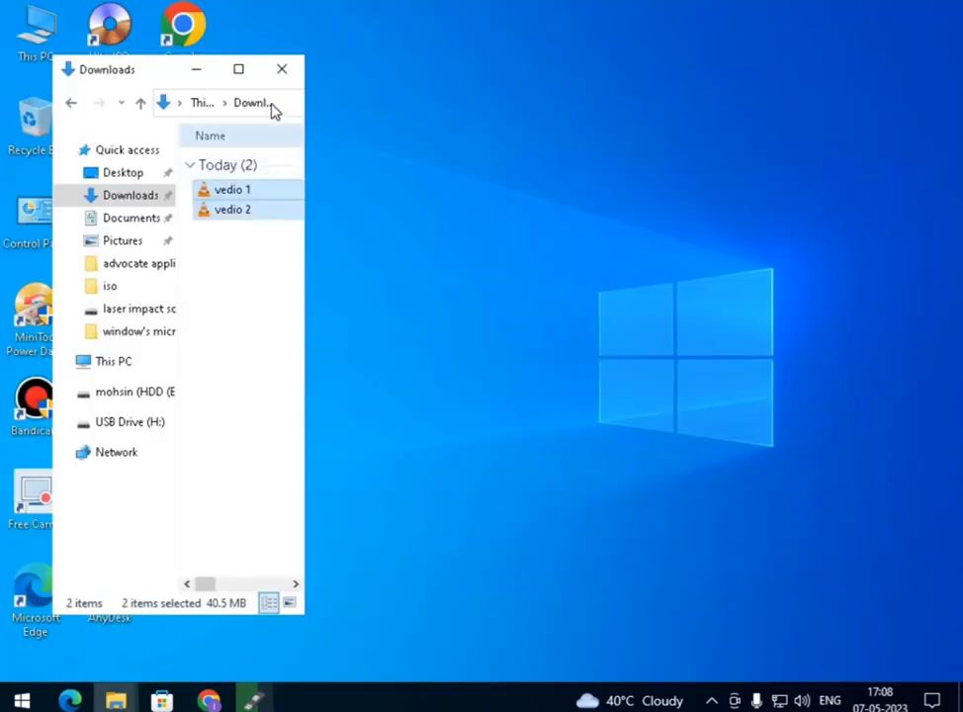
{"action": "key", "text": "alt+F4"}
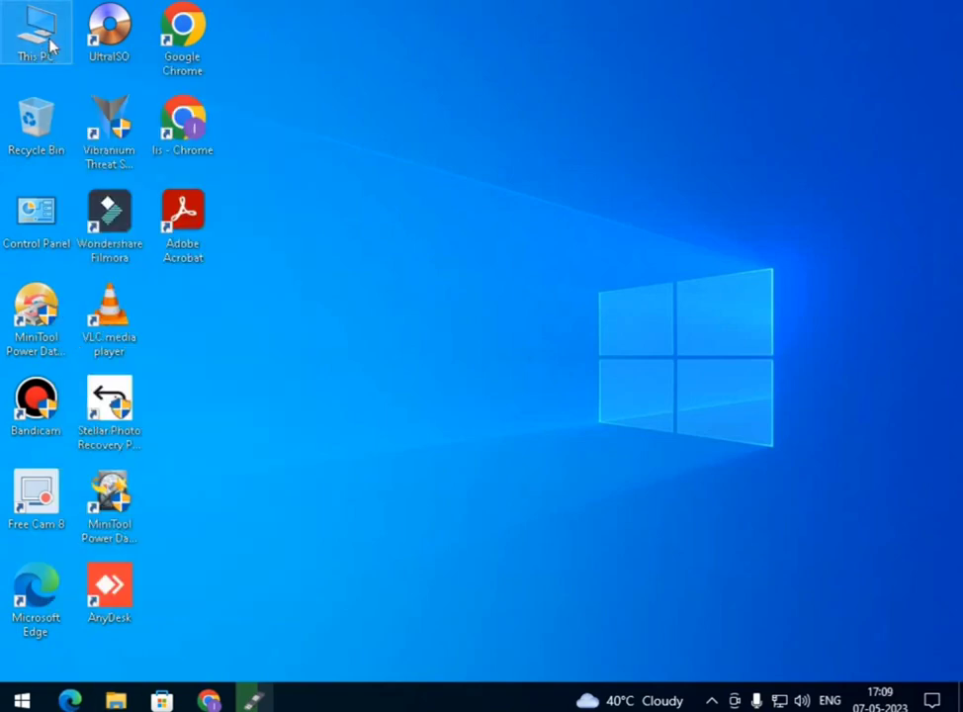
Check the burned disc's properties on DVD RW Drive (D:), postponing the antivirus scan, and inspect its files before closing the window.
{"action": "double_click", "coordinate": [49, 45]}
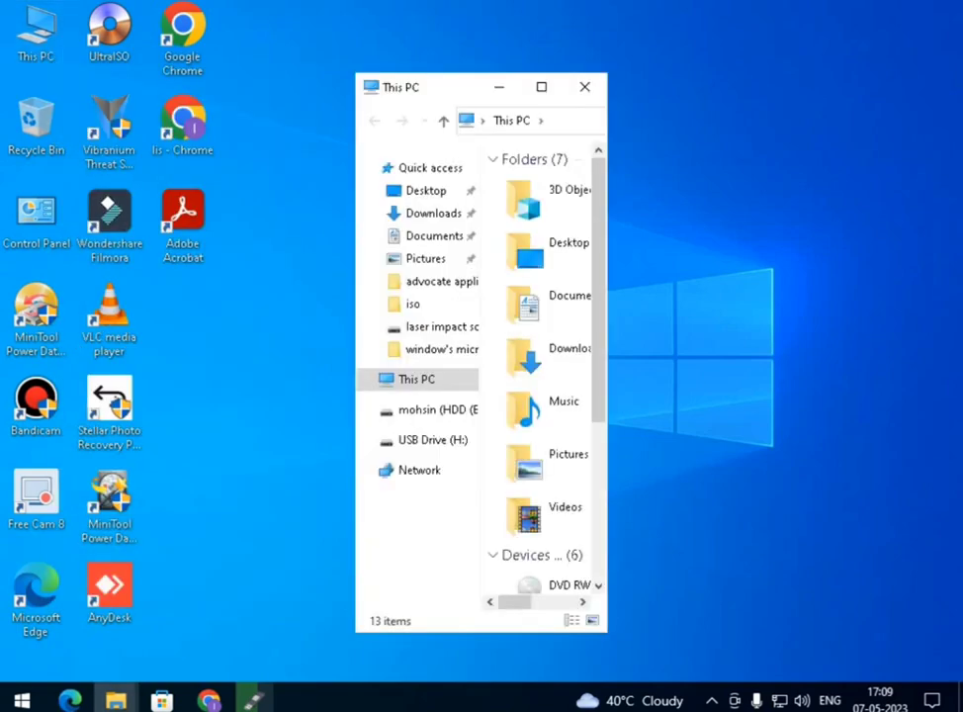
{"action": "double_click", "coordinate": [544, 86]}
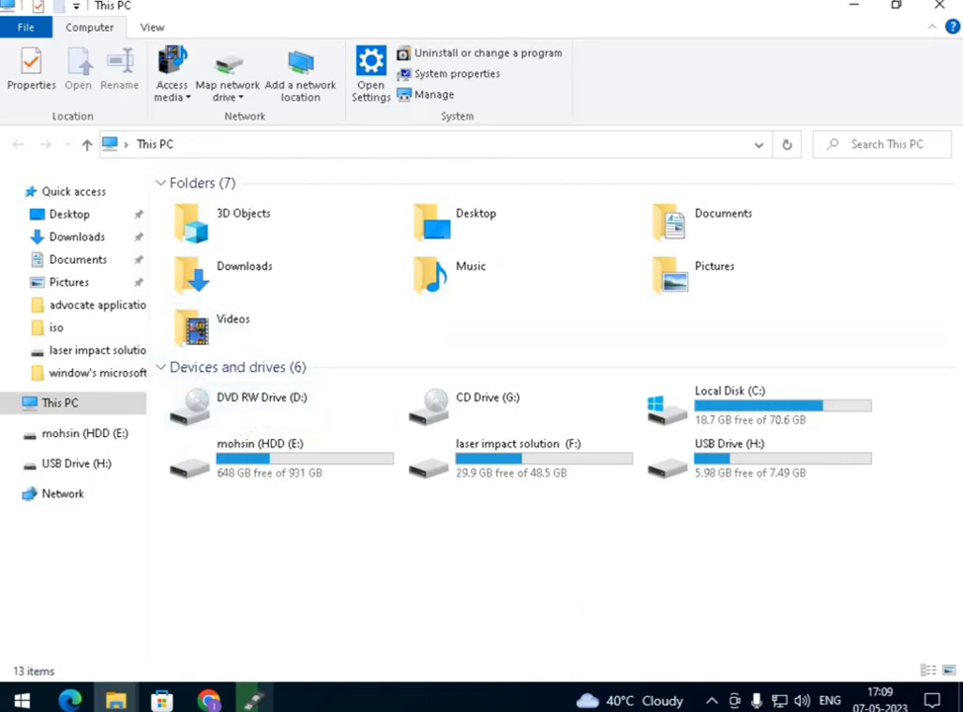
{"action": "right_click", "coordinate": [279, 415]}
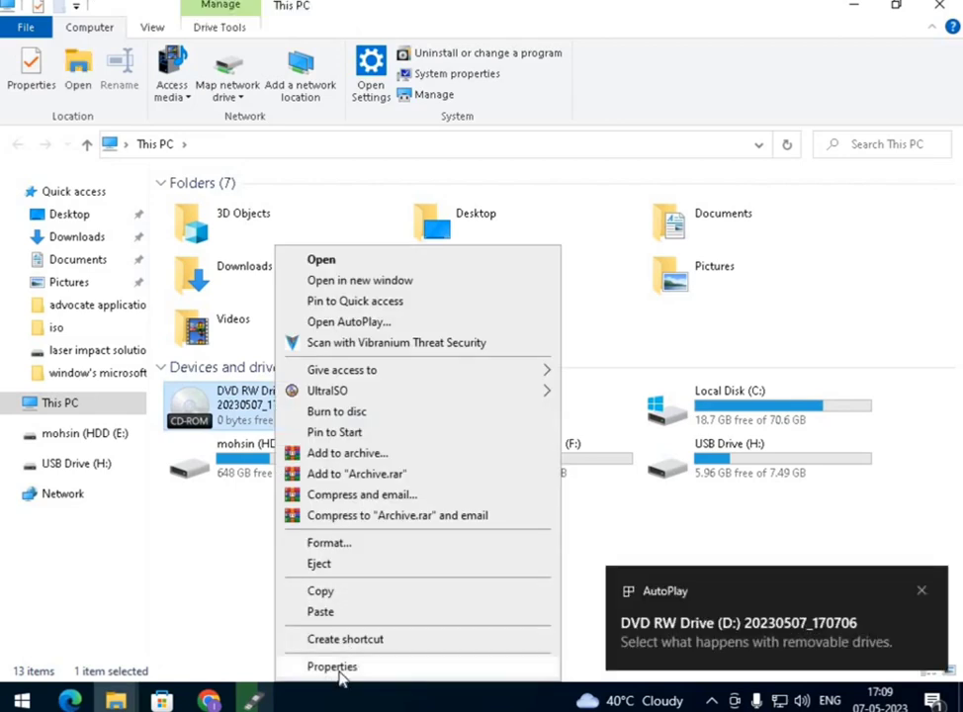
{"action": "left_click", "coordinate": [336, 667]}
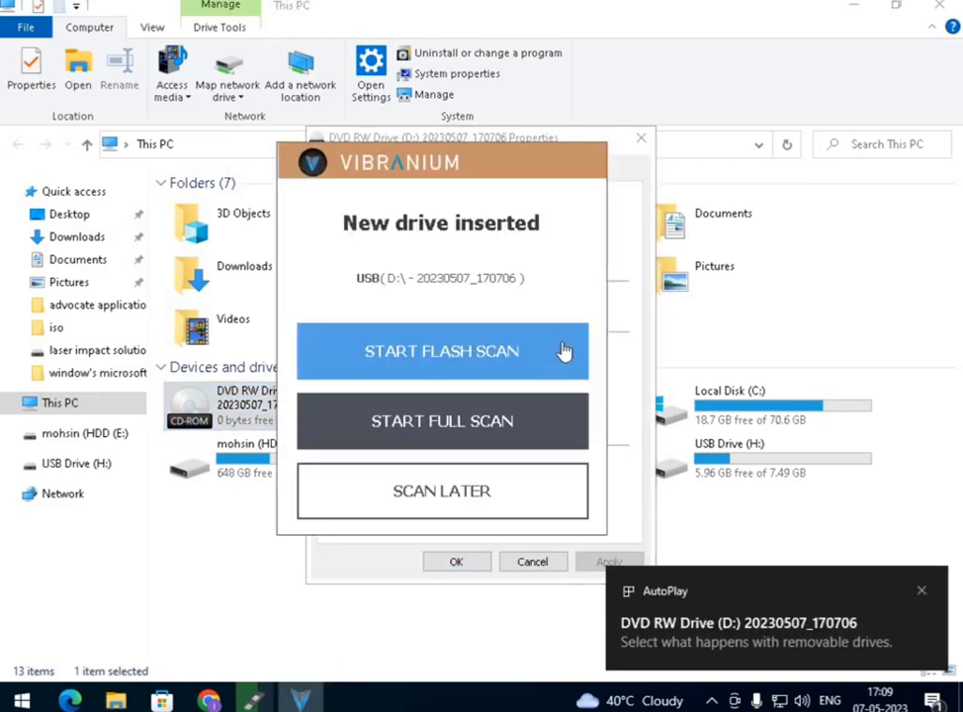
{"action": "left_click", "coordinate": [474, 511]}
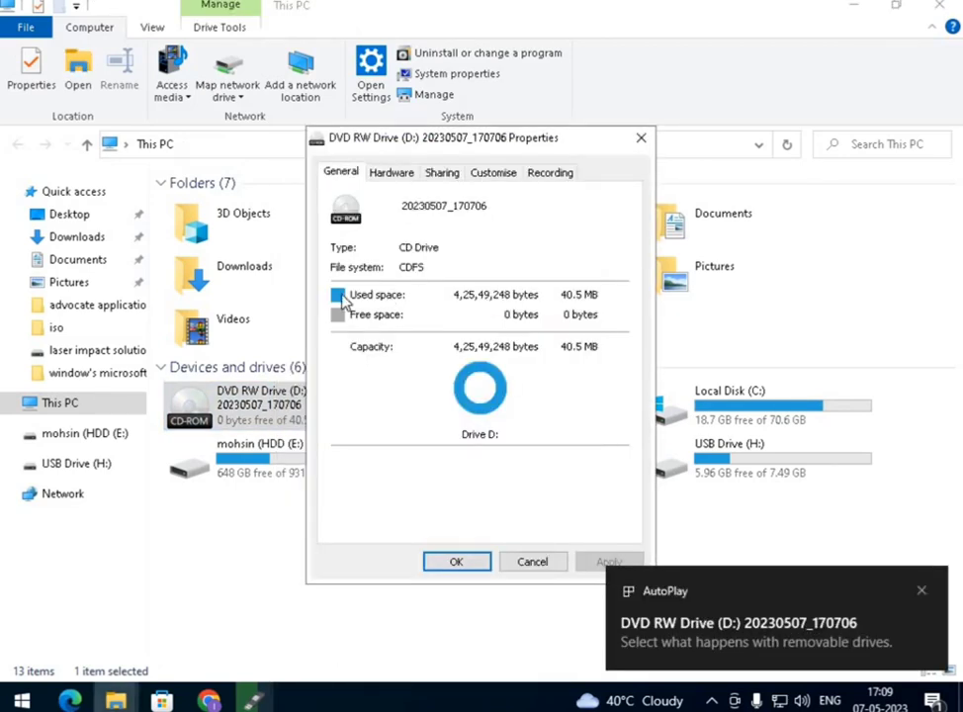
{"action": "left_click", "coordinate": [454, 561]}
{"action": "double_click", "coordinate": [226, 413]}
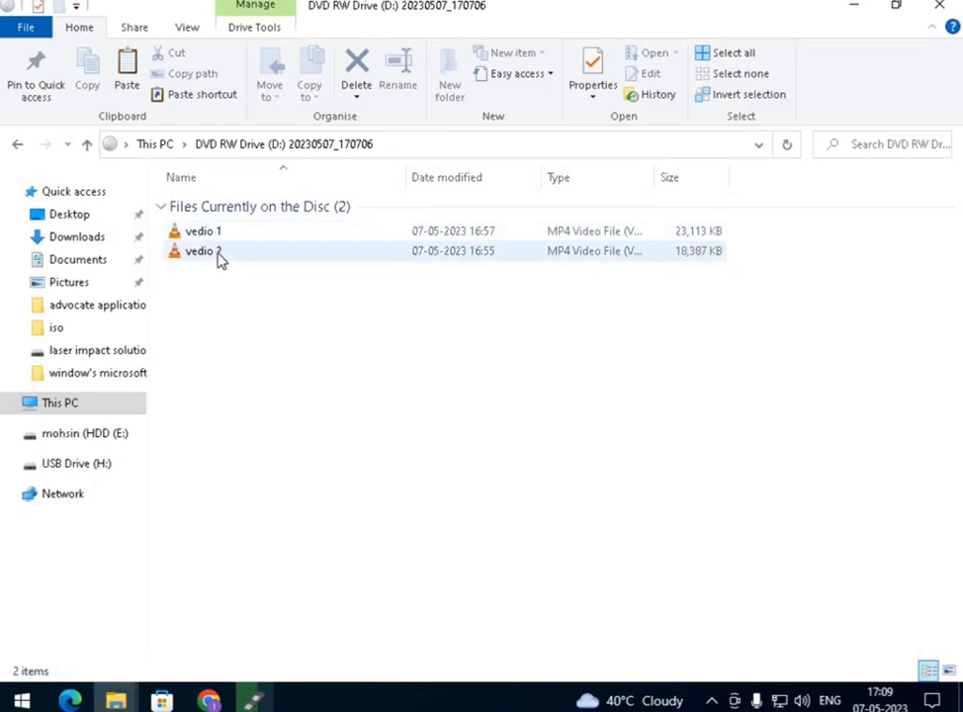
{"action": "left_click", "coordinate": [940, 8]}
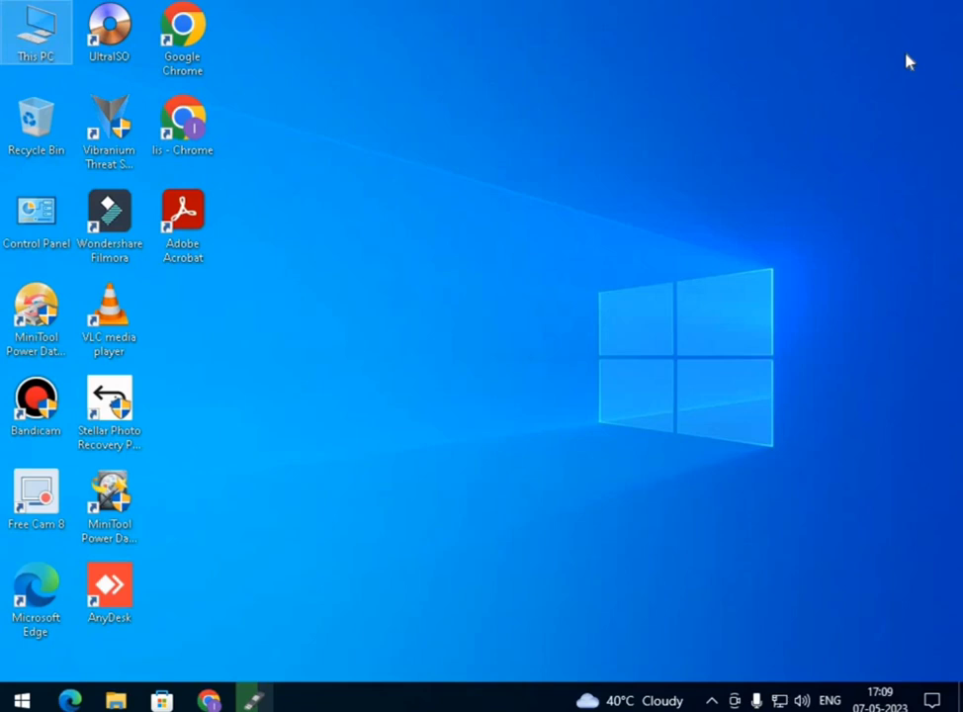